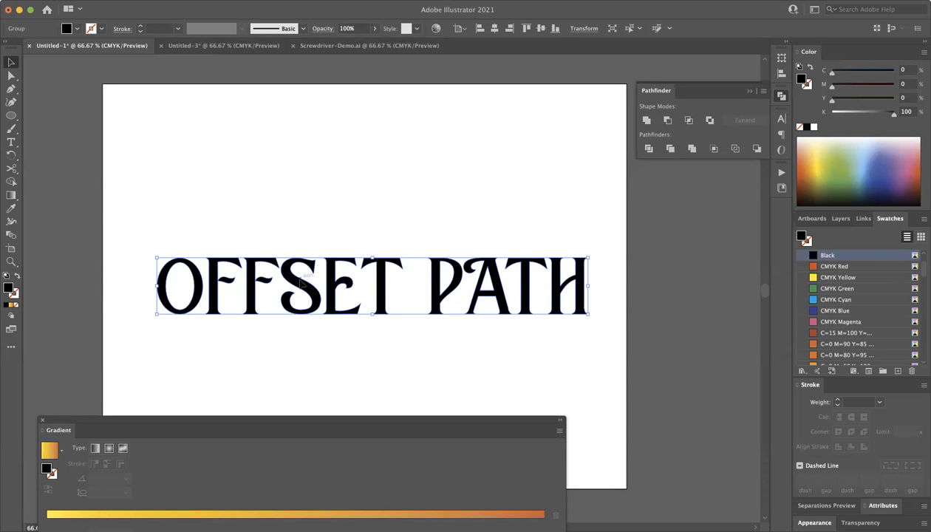
- Open the Offset Path settings for the selected OFFSET PATH lettering
{"action": "key", "text": "super+shift+o"}
{"action": "left_click", "coordinate": [11, 142]}
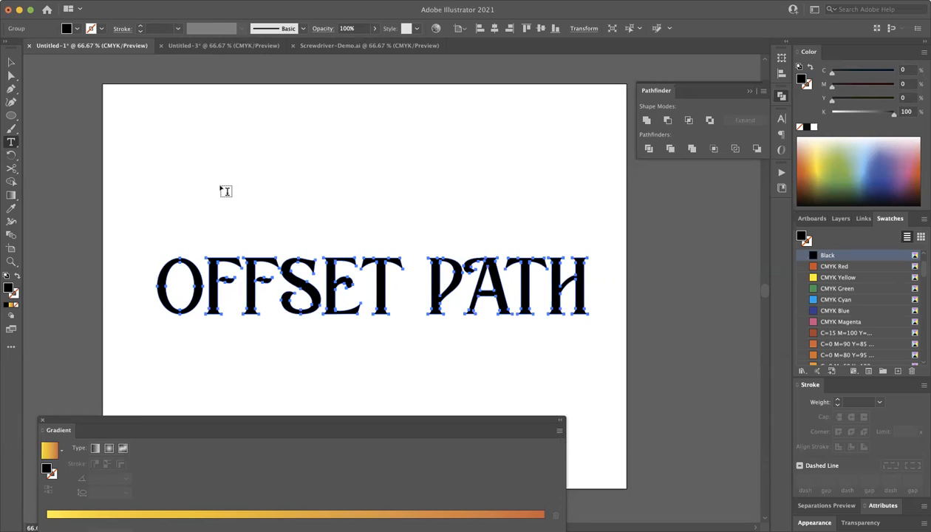
{"action": "left_click", "coordinate": [10, 63]}
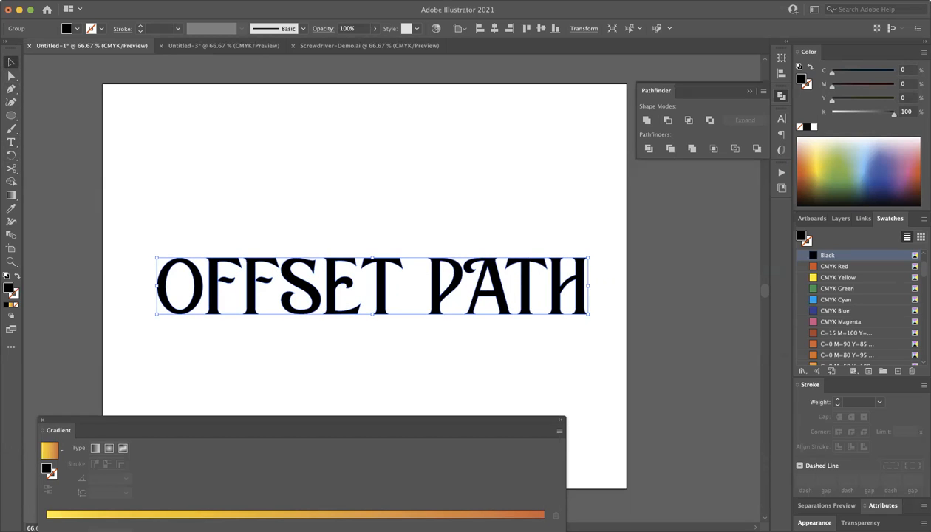
{"action": "left_click", "coordinate": [136, 1]}
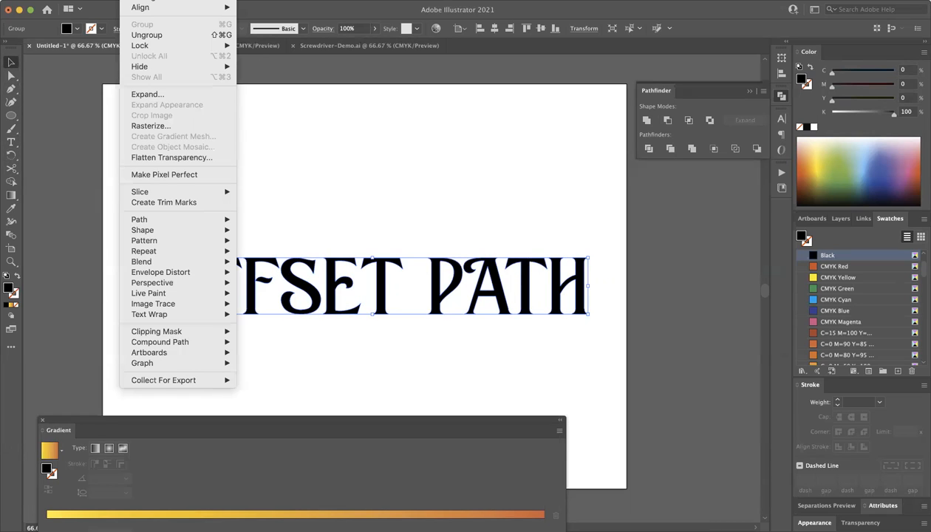
{"action": "mouse_move", "coordinate": [175, 220]}
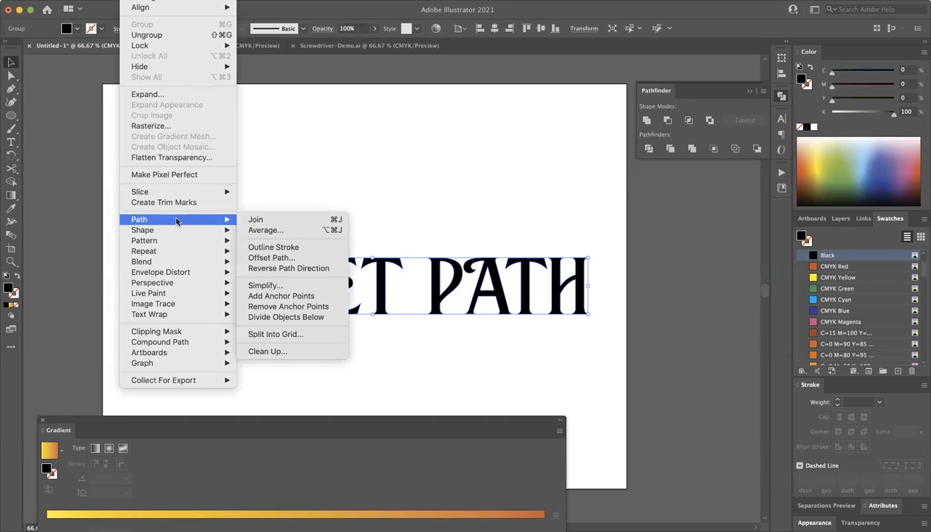
{"action": "left_click", "coordinate": [300, 258]}
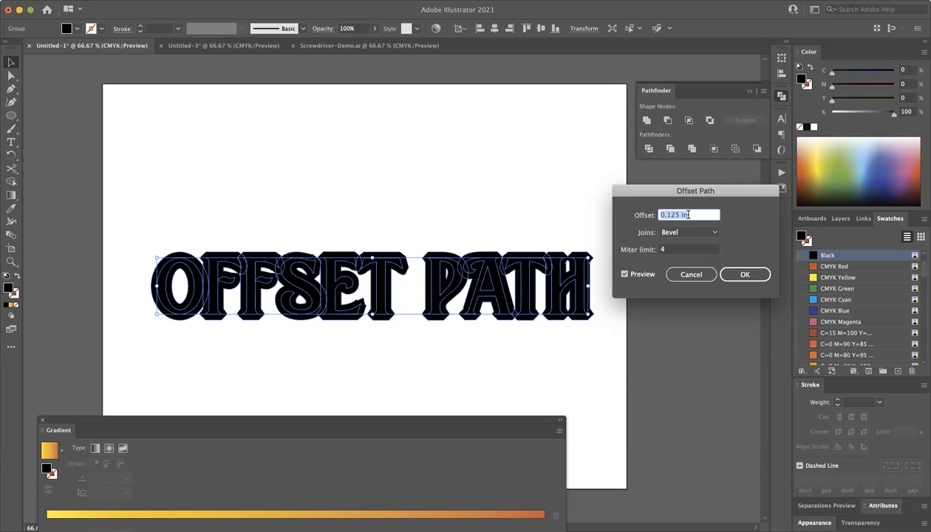
- Preview larger offset distances up to 1.375 in on the lettering and return the offset to 0.125 in
{"action": "key", "text": "Up"}
{"action": "key", "text": "Up"}
{"action": "key", "text": "Up"}
{"action": "key", "text": "Up"}
{"action": "key", "text": "Up"}
{"action": "key", "text": "Up"}
{"action": "key", "text": "Up"}
{"action": "key", "text": "Up"}
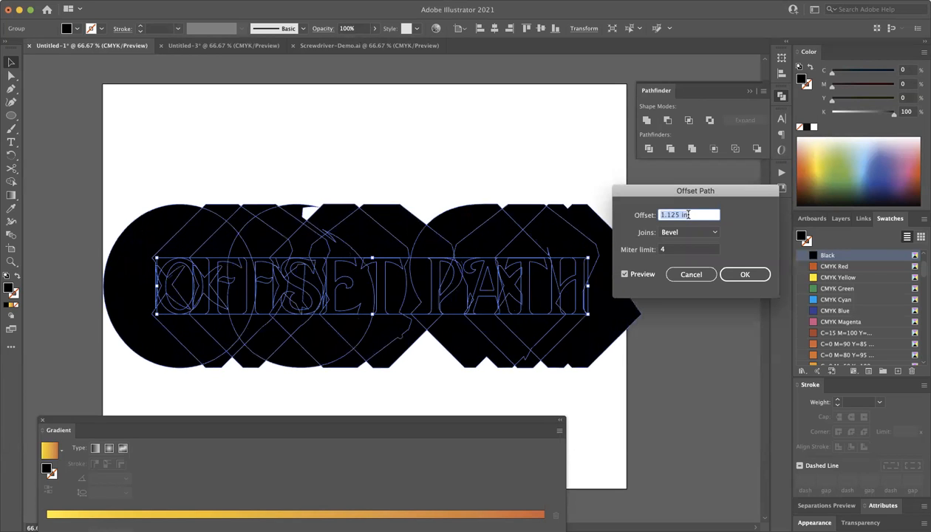
{"action": "key", "text": "Up"}
{"action": "key", "text": "Up"}
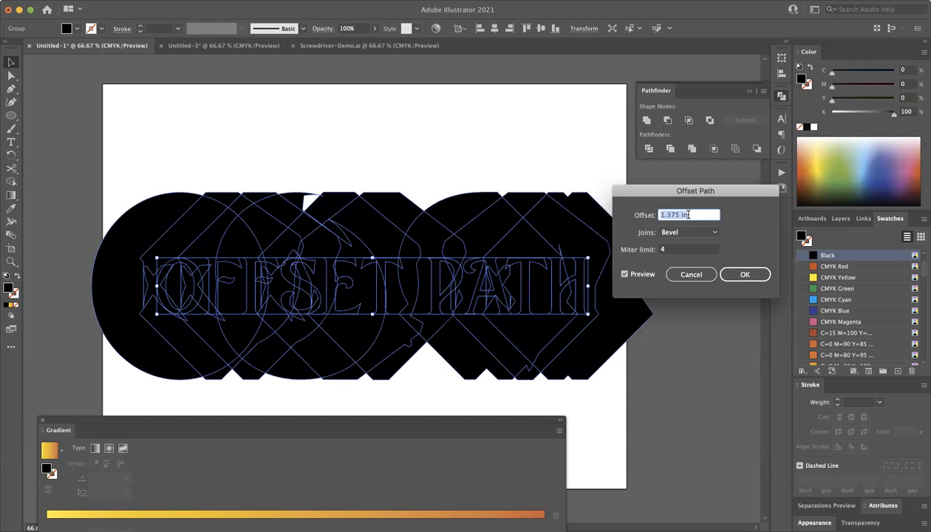
{"action": "key", "text": "Down"}
{"action": "key", "text": "Down"}
{"action": "key", "text": "Down"}
{"action": "key", "text": "Down"}
{"action": "key", "text": "Down"}
{"action": "key", "text": "Down"}
{"action": "key", "text": "Down"}
{"action": "key", "text": "Down"}
{"action": "key", "text": "Down"}
{"action": "key", "text": "Down"}
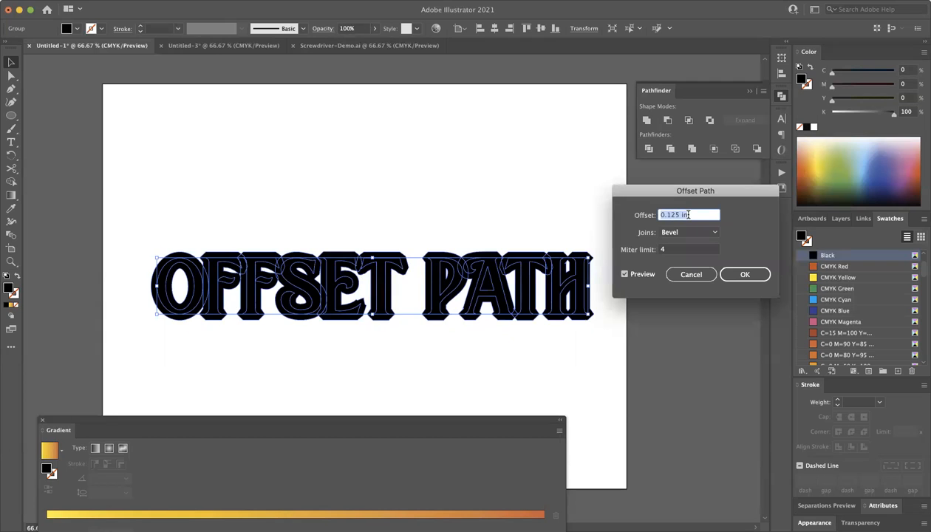
{"action": "key", "text": "Up"}
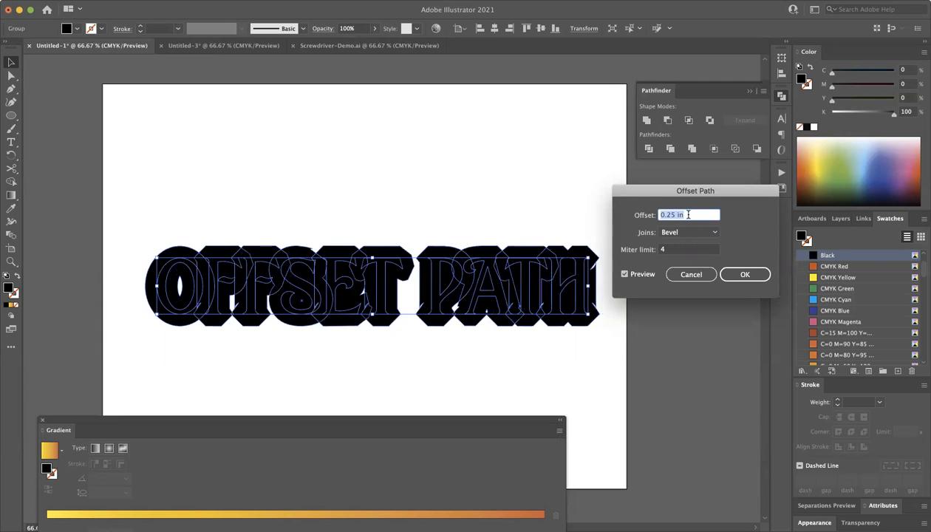
{"action": "key", "text": "Down"}
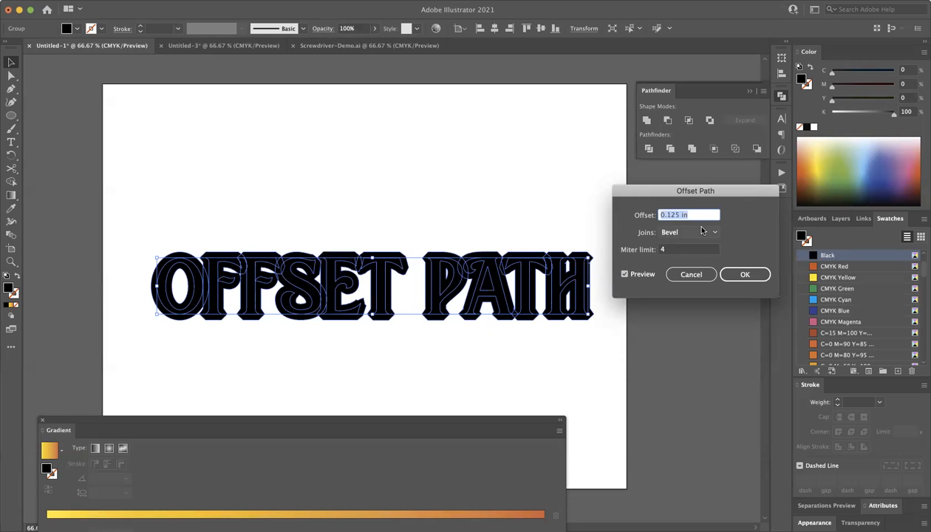
- Preview the lettering's offset with Round joins and with Miter joins
{"action": "left_click", "coordinate": [703, 232]}
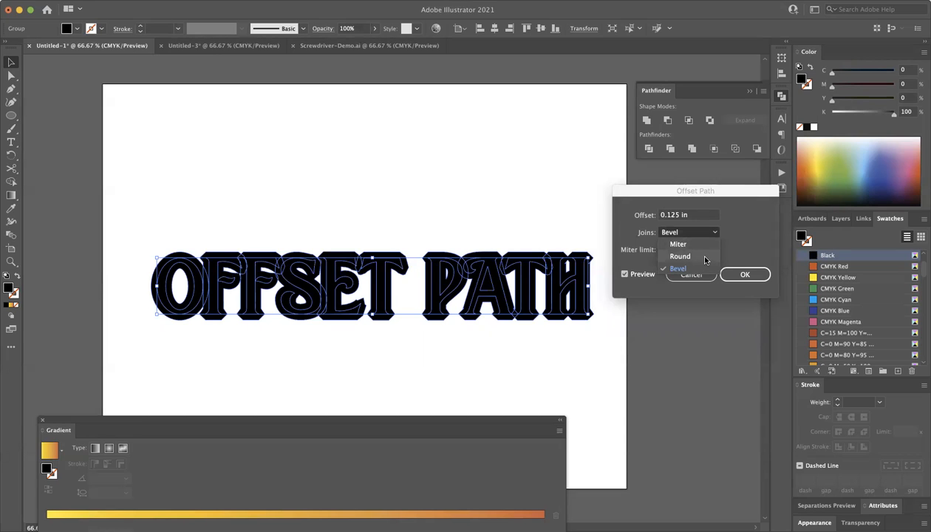
{"action": "left_click", "coordinate": [705, 256]}
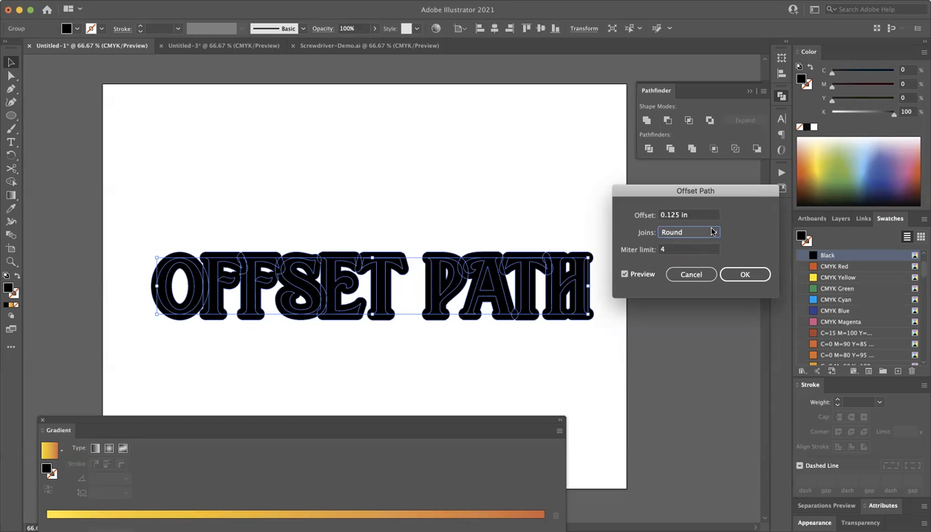
{"action": "left_click", "coordinate": [709, 232]}
{"action": "left_click", "coordinate": [703, 248]}
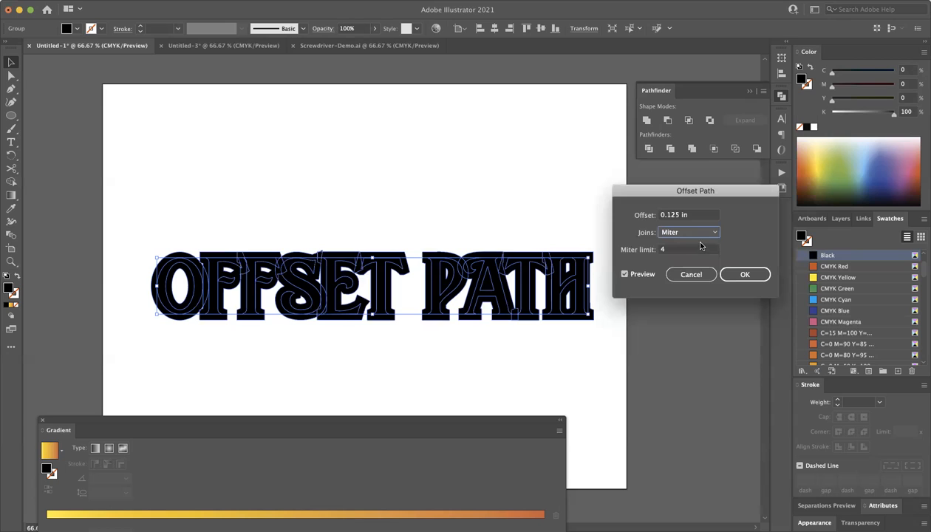
- Set the joins to Bevel, apply the 0.125 in offset to the lettering and deselect it
{"action": "left_click", "coordinate": [696, 232]}
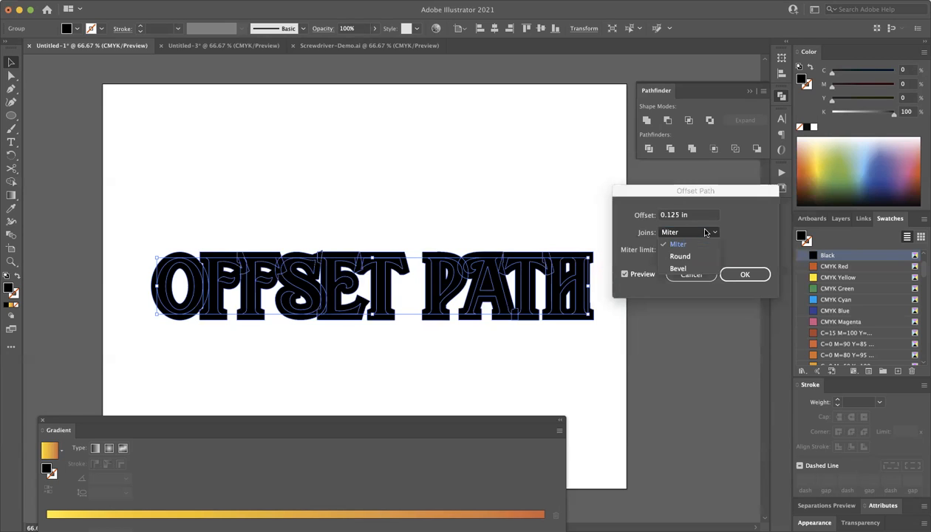
{"action": "left_click", "coordinate": [684, 268]}
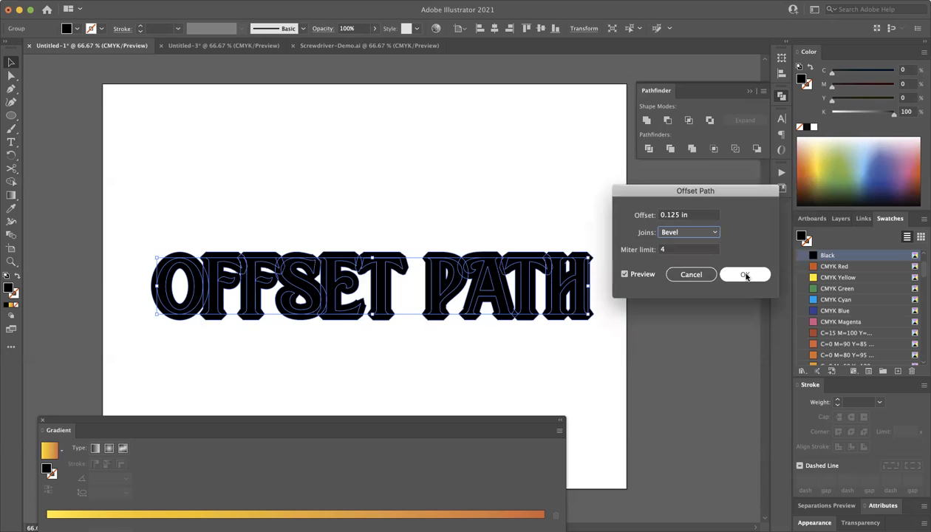
{"action": "left_click", "coordinate": [746, 275]}
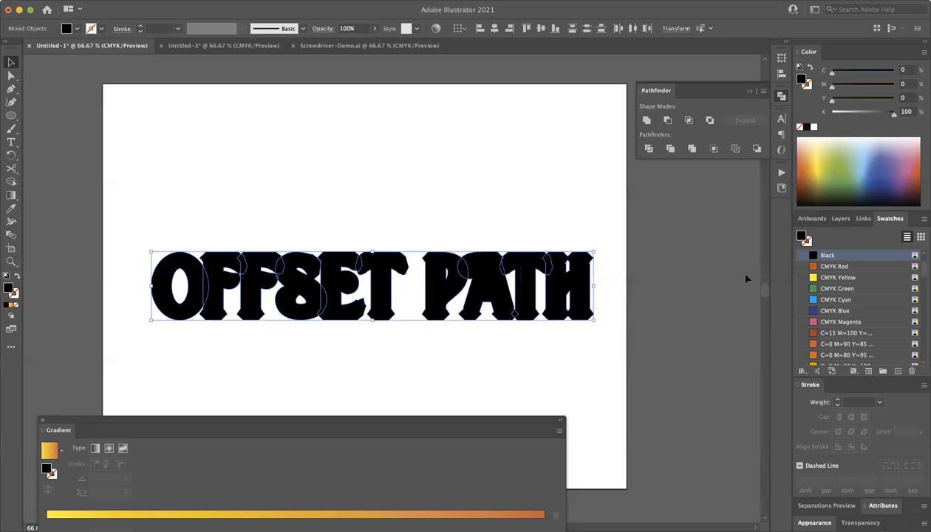
{"action": "left_click", "coordinate": [428, 196]}
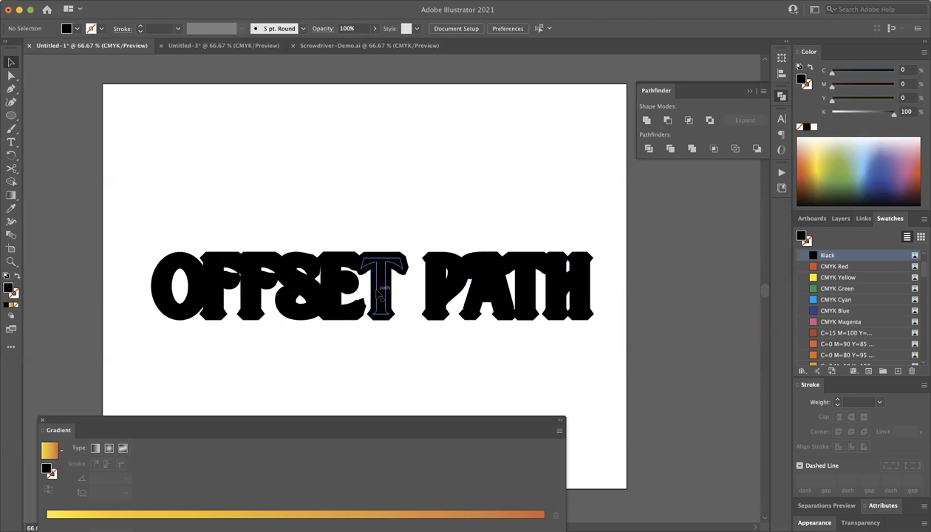
- Fill the original and offset lettering with the C=15 M=100 Y=90 K=10 red swatch and ungroup it
{"action": "left_click_drag", "start_coordinate": [143, 206], "coordinate": [600, 258]}
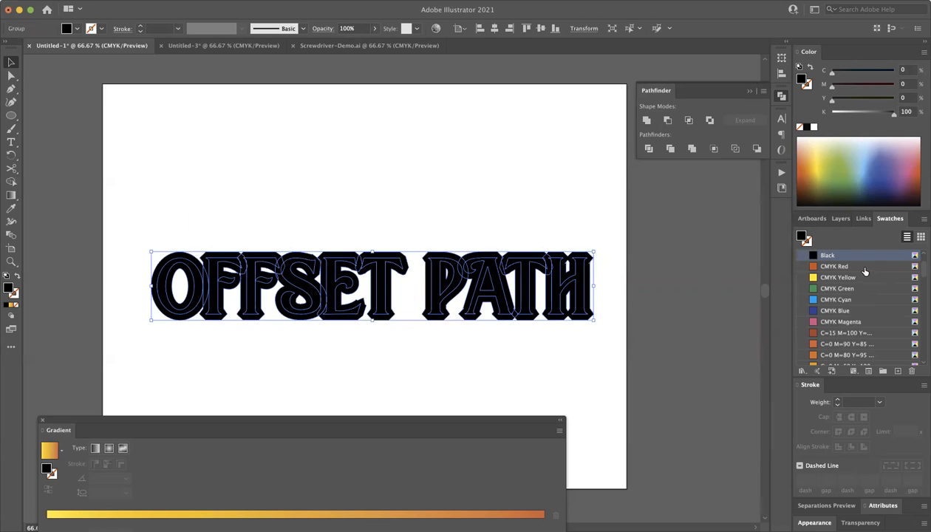
{"action": "left_click", "coordinate": [841, 333]}
{"action": "left_click", "coordinate": [484, 349]}
{"action": "left_click", "coordinate": [257, 270]}
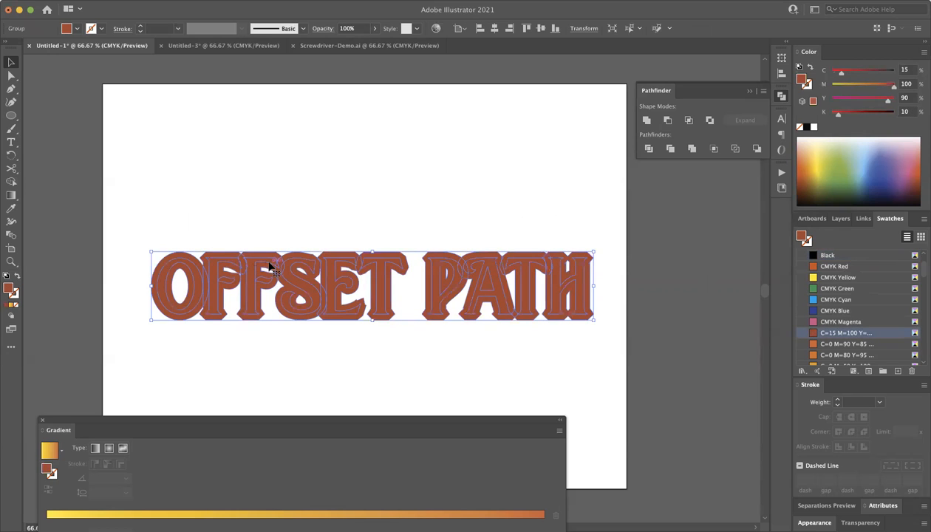
{"action": "key", "text": "super+shift+g"}
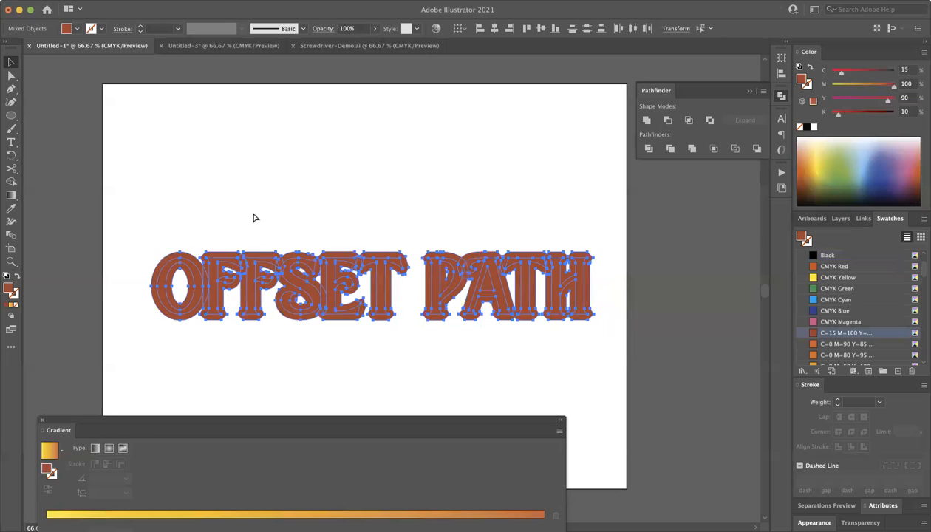
{"action": "left_click", "coordinate": [263, 213]}
- Select every inner letter of OFFSET PATH, fill them with White and deselect
{"action": "left_click", "coordinate": [195, 280]}
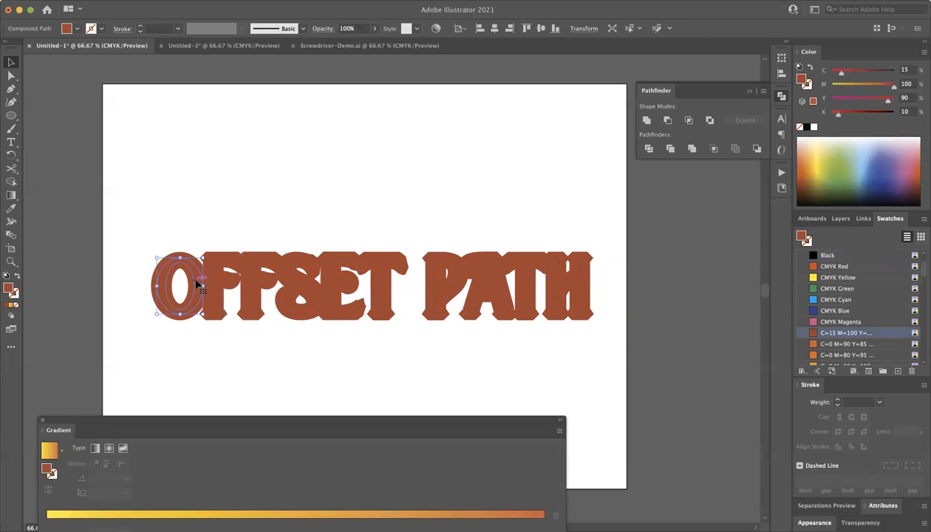
{"action": "left_click", "coordinate": [214, 279], "text": "shift"}
{"action": "left_click", "coordinate": [253, 281], "text": "shift"}
{"action": "left_click", "coordinate": [311, 284], "text": "shift"}
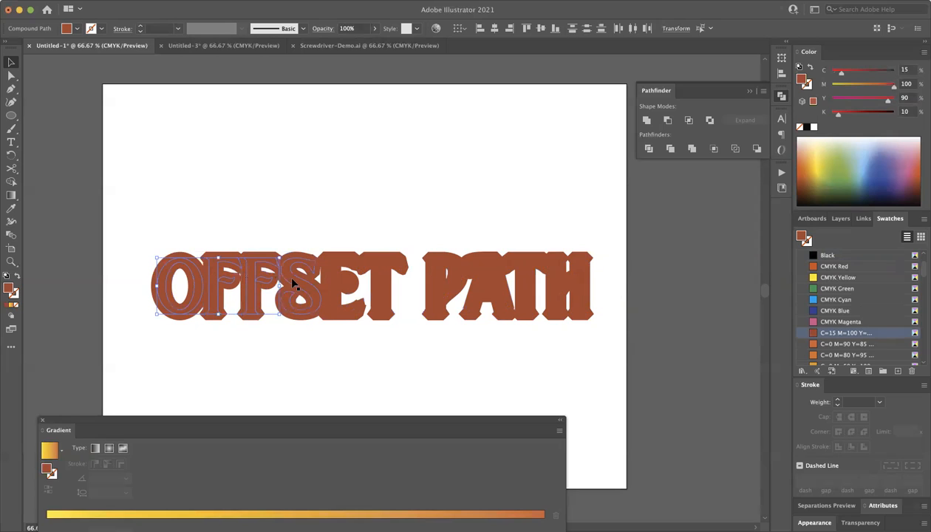
{"action": "left_click", "coordinate": [332, 290], "text": "shift"}
{"action": "left_click", "coordinate": [380, 286], "text": "shift"}
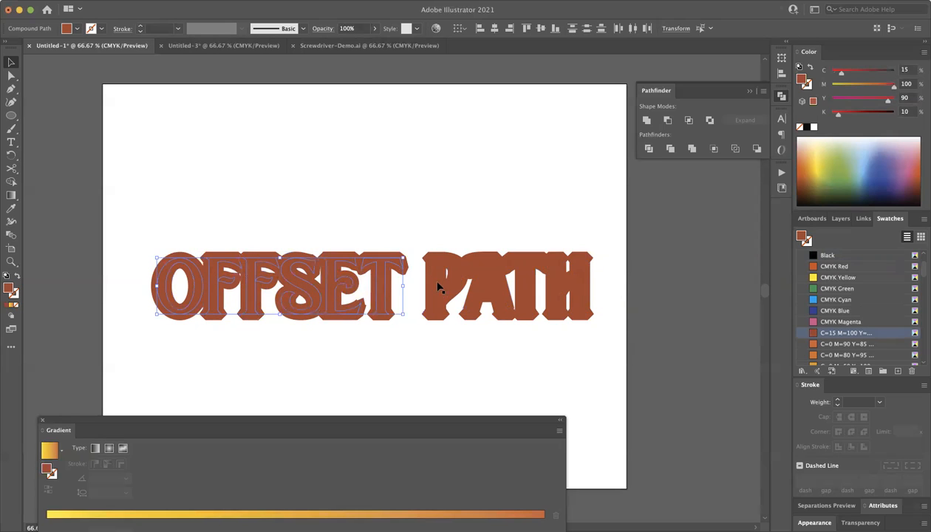
{"action": "left_click", "coordinate": [438, 299], "text": "shift"}
{"action": "left_click", "coordinate": [485, 294], "text": "shift"}
{"action": "left_click", "coordinate": [542, 296], "text": "shift"}
{"action": "left_click", "coordinate": [562, 296], "text": "shift"}
{"action": "scroll", "coordinate": [837, 288], "scroll_direction": "up", "scroll_amount": 2}
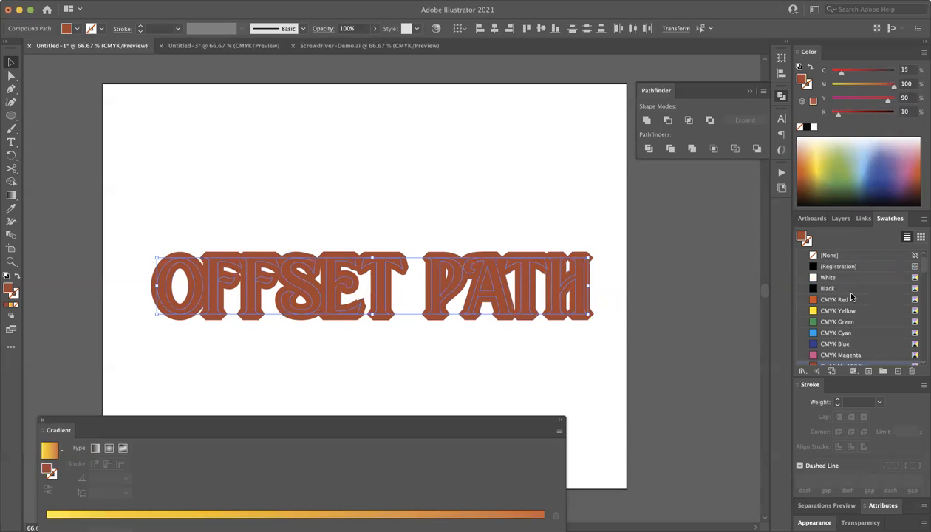
{"action": "left_click", "coordinate": [838, 278]}
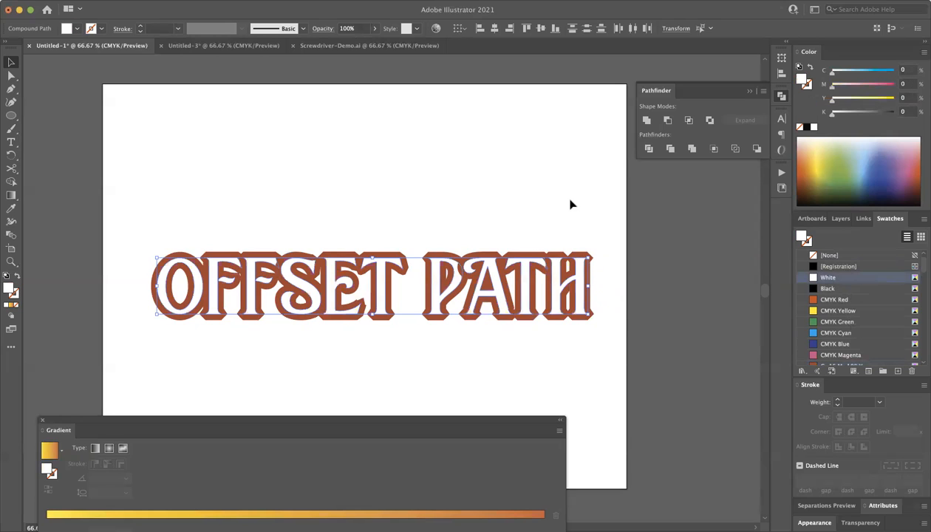
{"action": "left_click", "coordinate": [591, 207]}
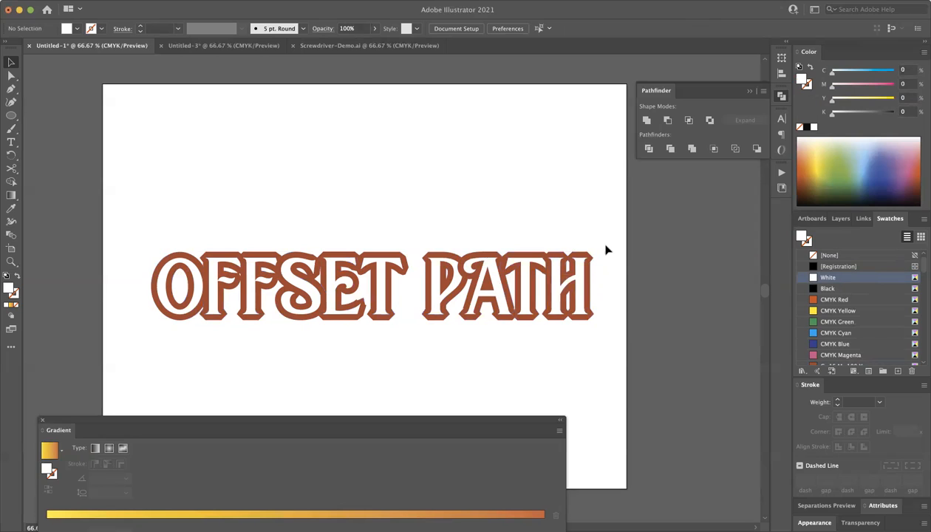
- Select all the white inner letters by their matching fill color and fill them with CMYK Yellow
{"action": "left_click", "coordinate": [581, 286]}
{"action": "left_click", "coordinate": [196, 0]}
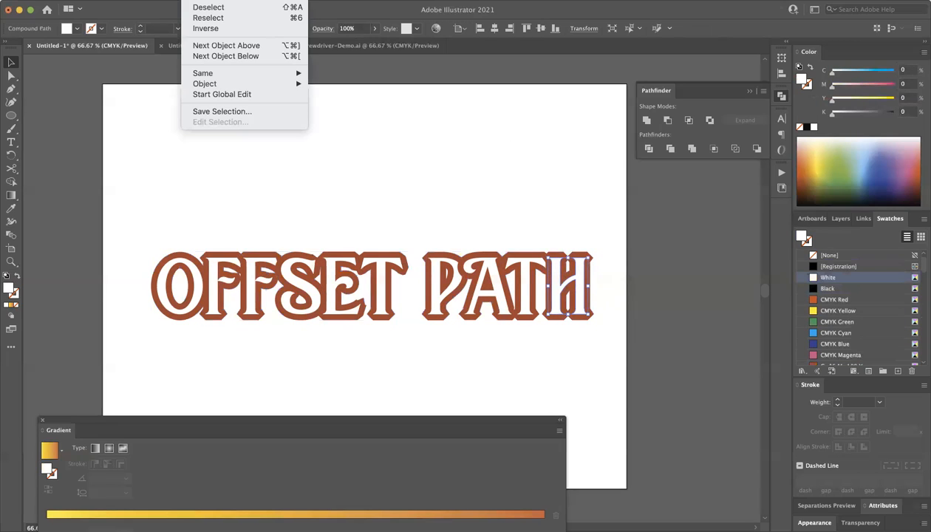
{"action": "mouse_move", "coordinate": [249, 74]}
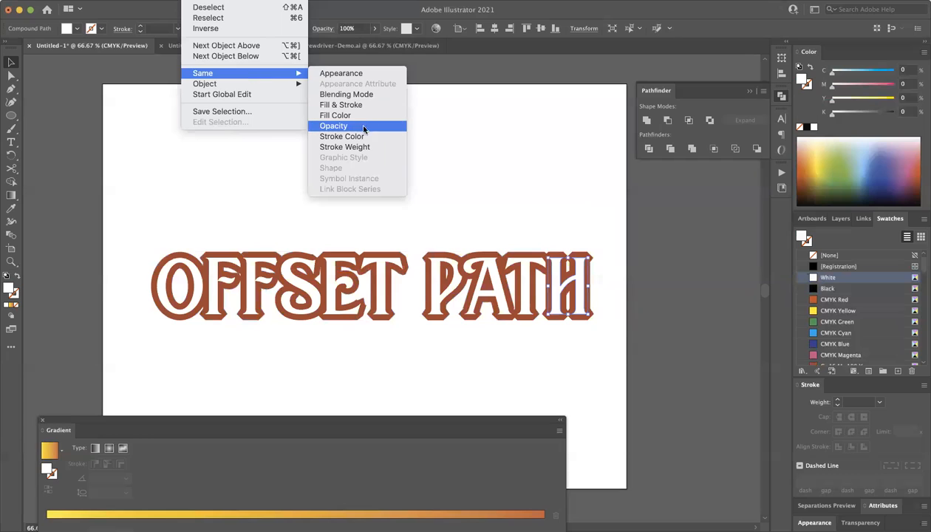
{"action": "left_click", "coordinate": [369, 115]}
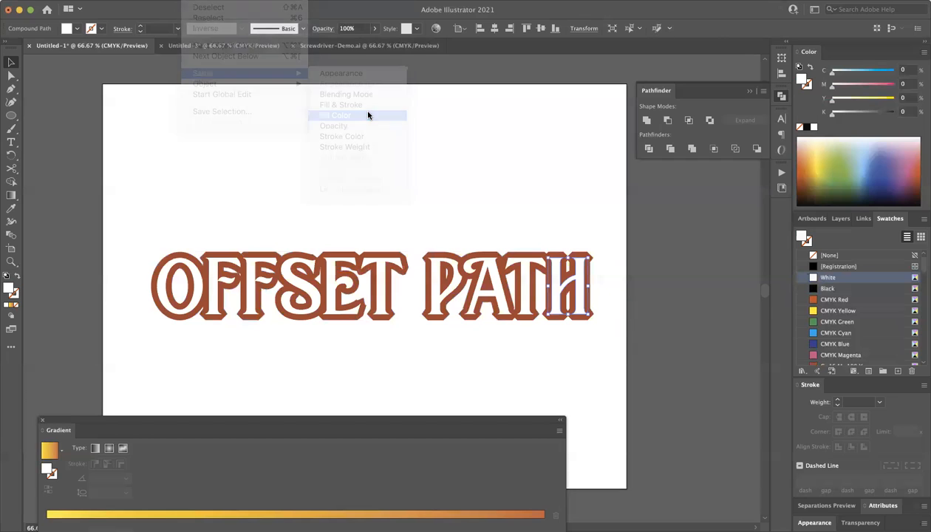
{"action": "left_click", "coordinate": [818, 310]}
- Fill the inner letters with the Orange, Yellow gradient and set its angle to 90°
{"action": "scroll", "coordinate": [837, 314], "scroll_direction": "down", "scroll_amount": 5}
{"action": "scroll", "coordinate": [838, 314], "scroll_direction": "down", "scroll_amount": 6}
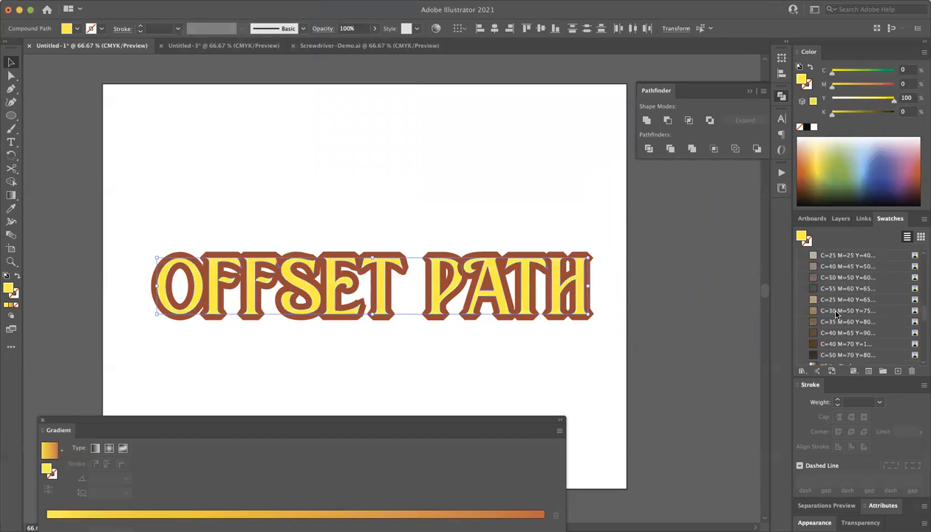
{"action": "left_click", "coordinate": [847, 345]}
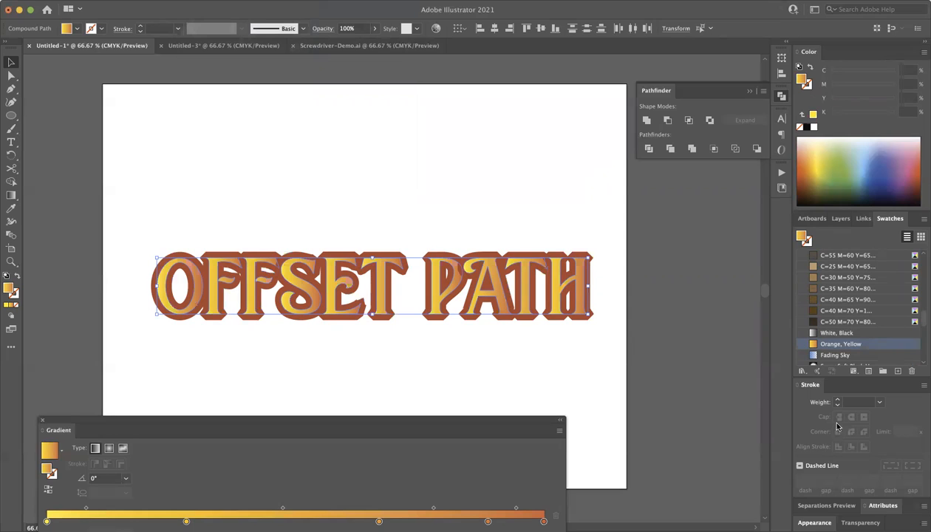
{"action": "left_click_drag", "start_coordinate": [164, 420], "coordinate": [167, 285]}
{"action": "left_click", "coordinate": [109, 344]}
{"action": "type", "text": "90"}
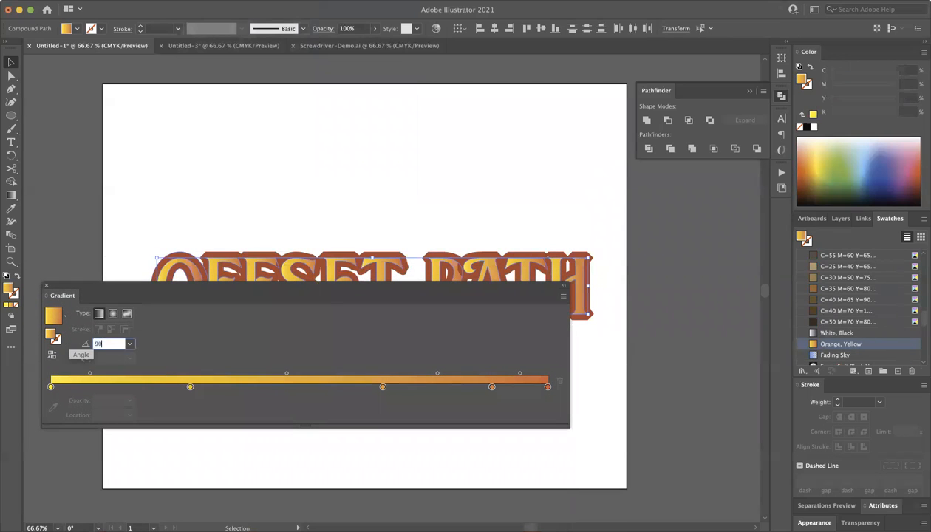
{"action": "left_click", "coordinate": [76, 235]}
{"action": "left_click_drag", "start_coordinate": [111, 289], "coordinate": [159, 411]}
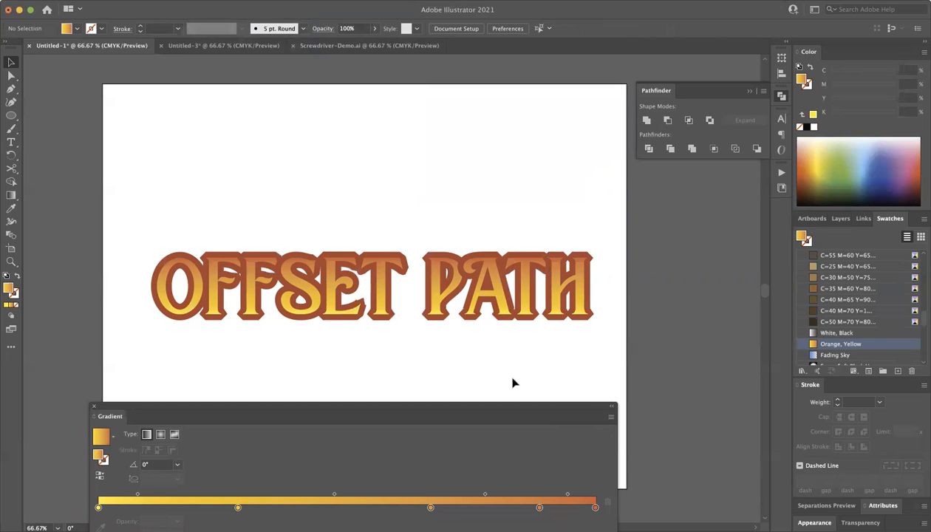
- Select the red offset shapes behind the letters and examine where their outlines overlap
{"action": "left_click_drag", "start_coordinate": [132, 208], "coordinate": [623, 261]}
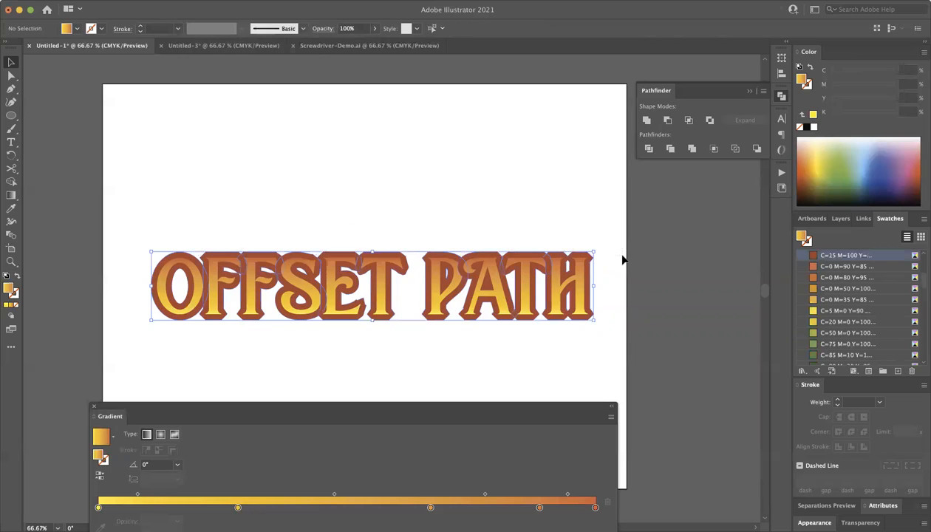
{"action": "key", "text": "super"}
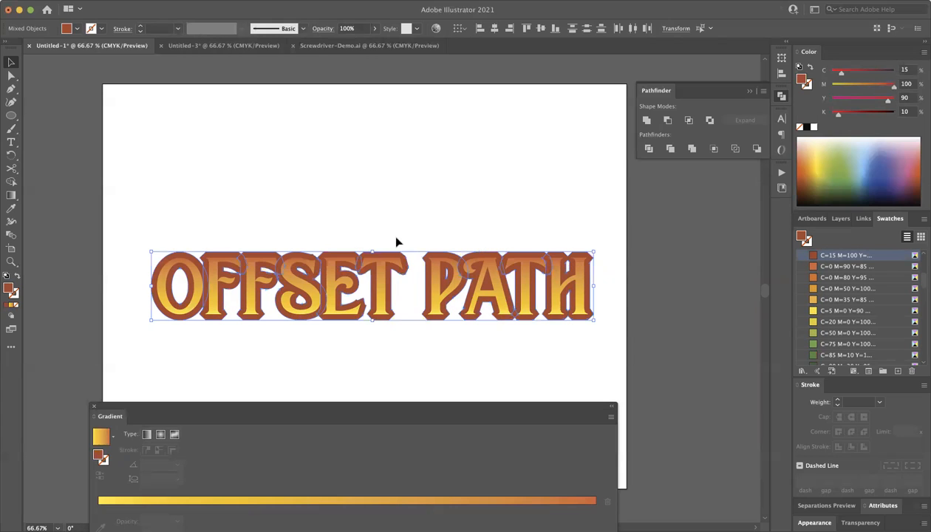
{"action": "scroll", "coordinate": [463, 266], "scroll_direction": "up", "scroll_amount": 3}
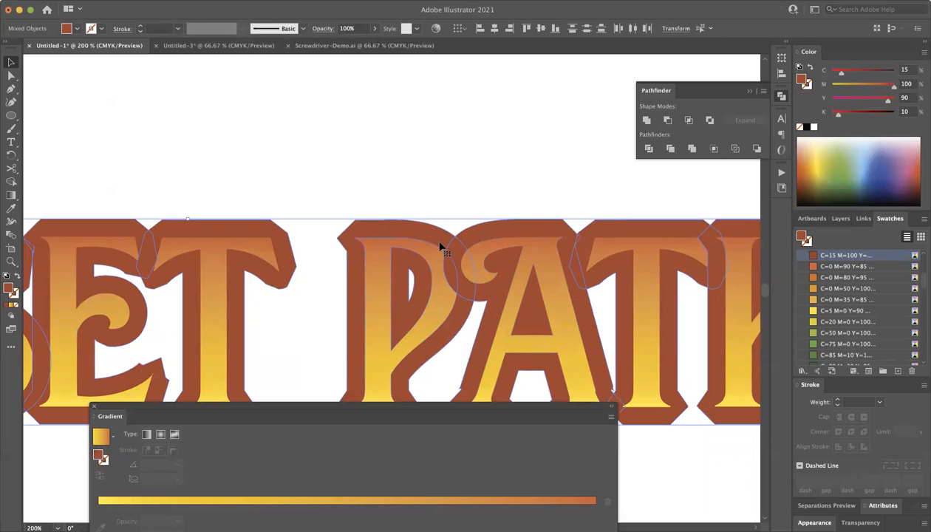
{"action": "left_click", "coordinate": [422, 132]}
{"action": "scroll", "coordinate": [422, 134], "scroll_direction": "down", "scroll_amount": 4}
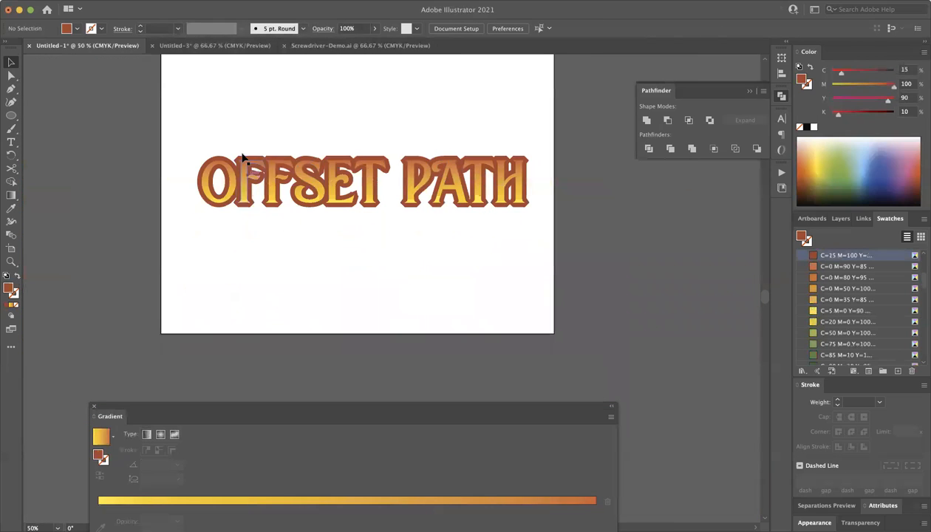